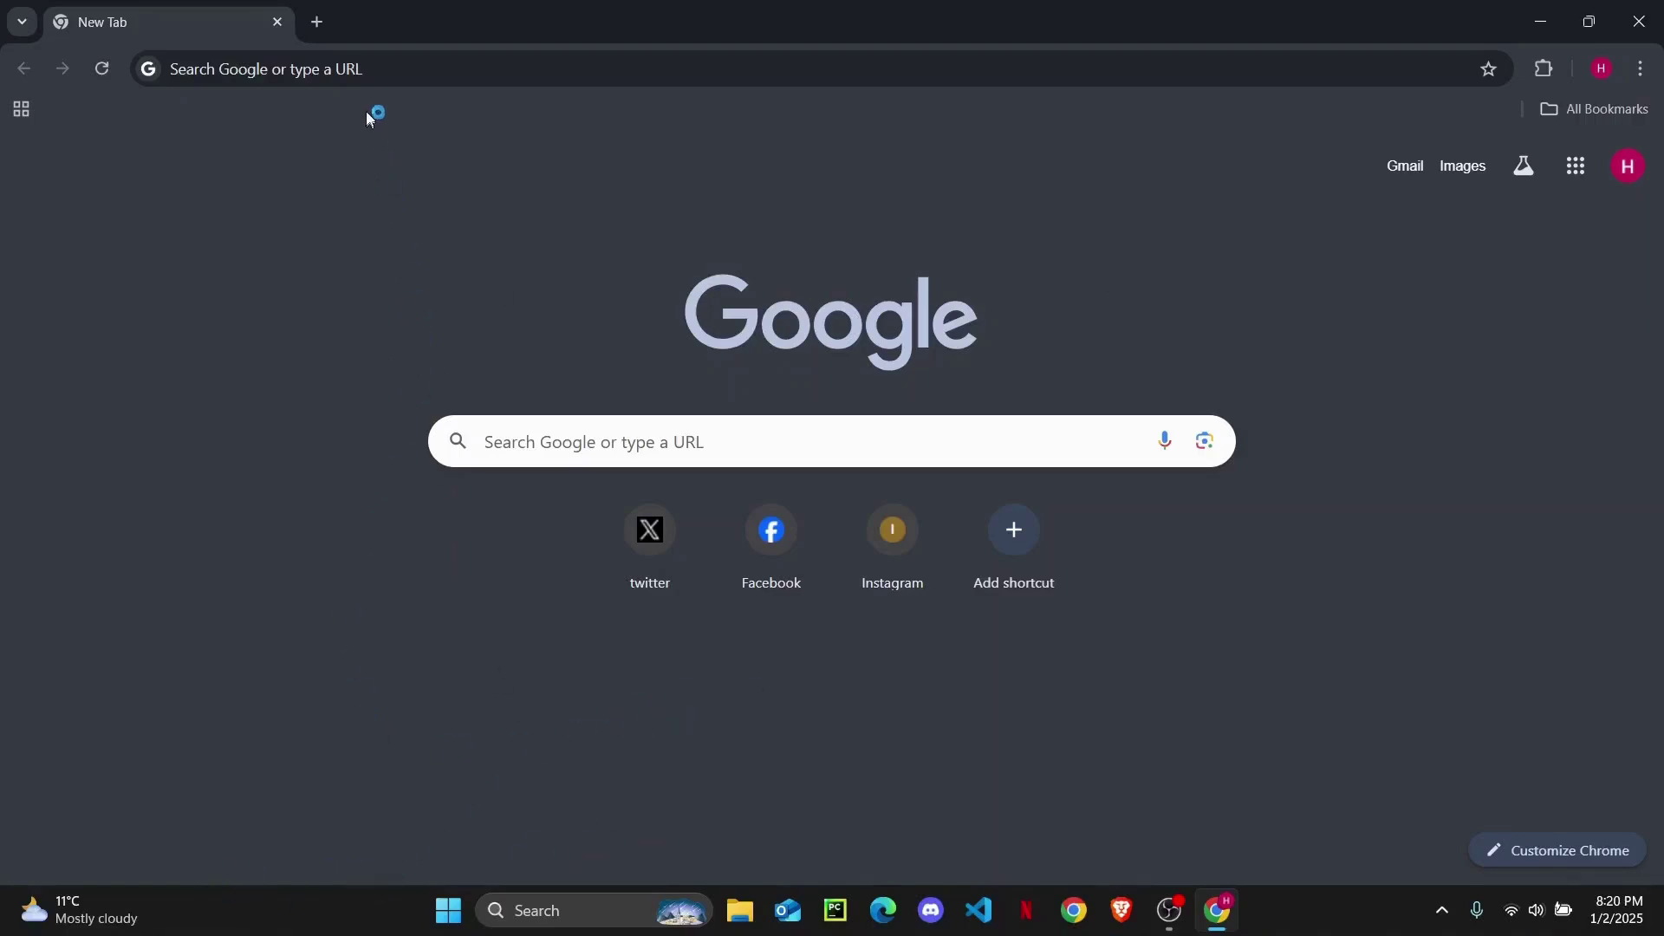
Load instagram.com from the address bar and scroll the feed to the Porsche post
{"action": "left_click", "coordinate": [379, 69]}
{"action": "type", "text": "inst"}
{"action": "key", "text": "Return"}
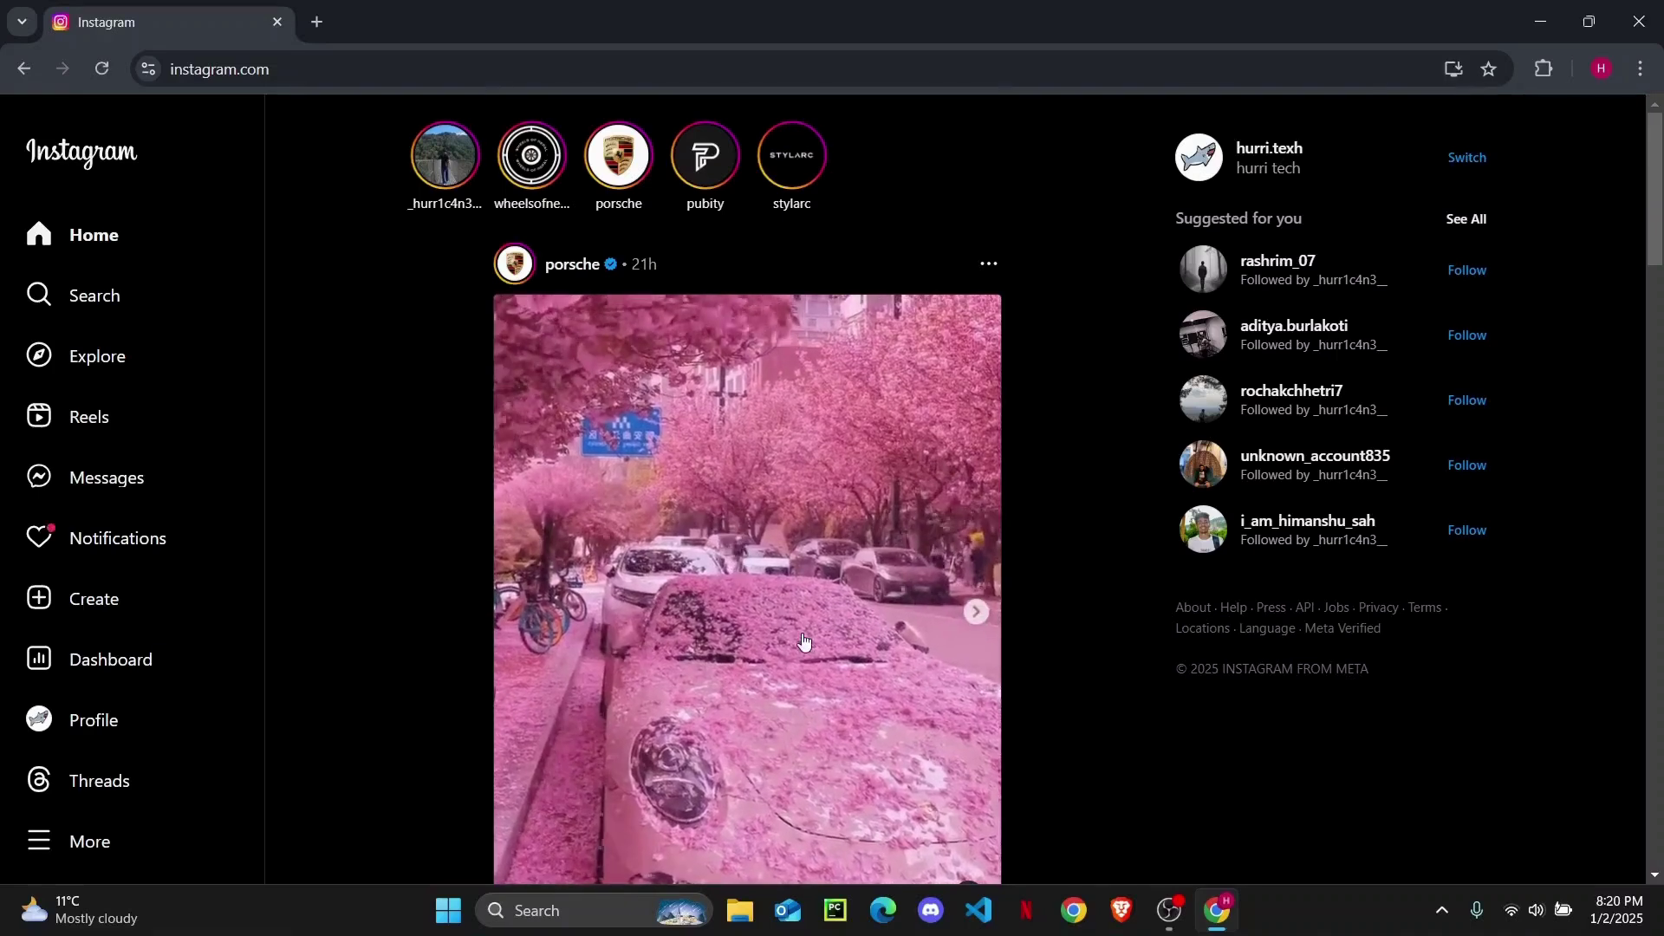
{"action": "scroll", "coordinate": [802, 639], "scroll_direction": "down", "scroll_amount": 3}
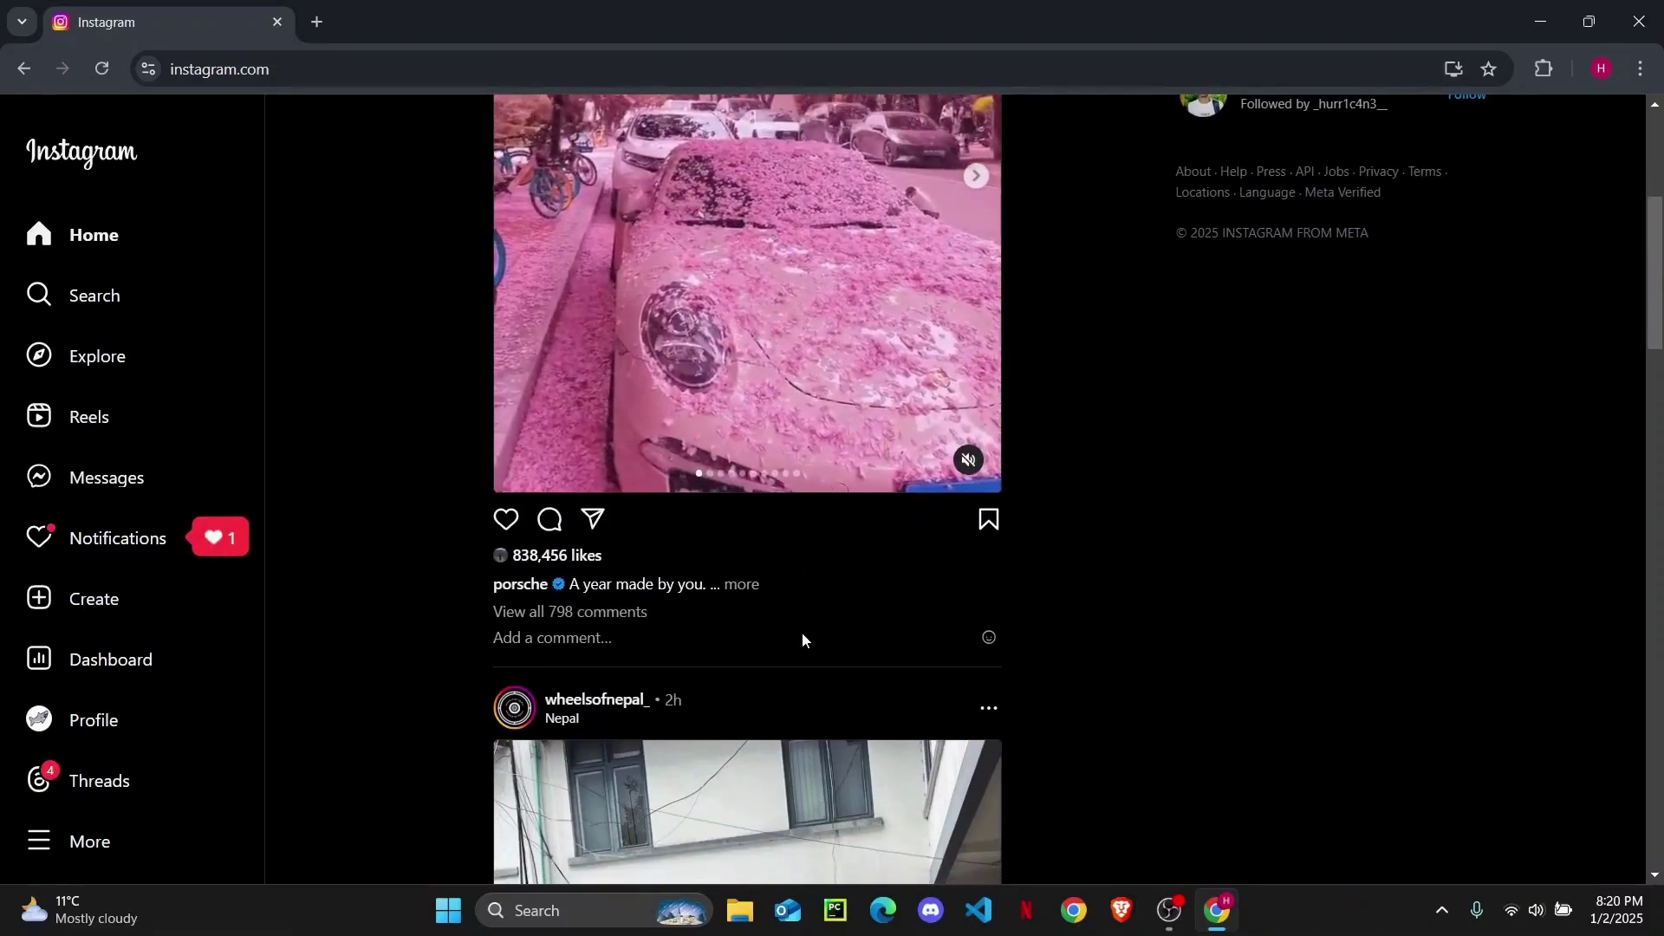
{"action": "scroll", "coordinate": [808, 416], "scroll_direction": "down", "scroll_amount": 1}
{"action": "scroll", "coordinate": [809, 416], "scroll_direction": "up", "scroll_amount": 1}
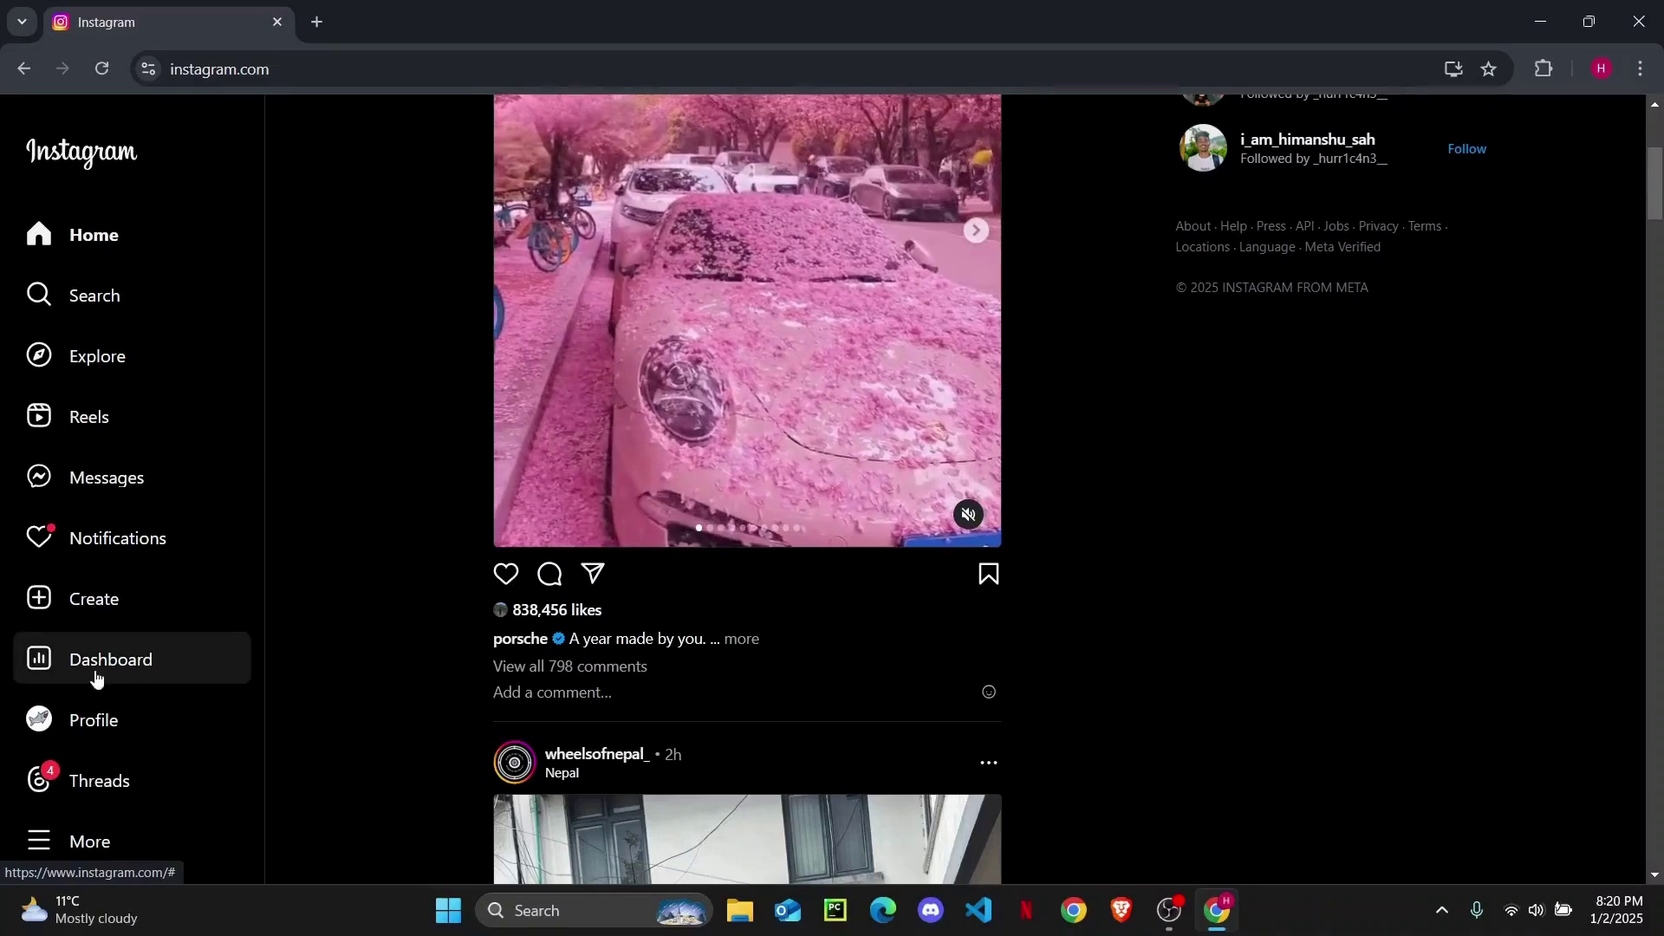
On your profile, view the brown post and its options menu, then close it unchanged
{"action": "left_click", "coordinate": [59, 738]}
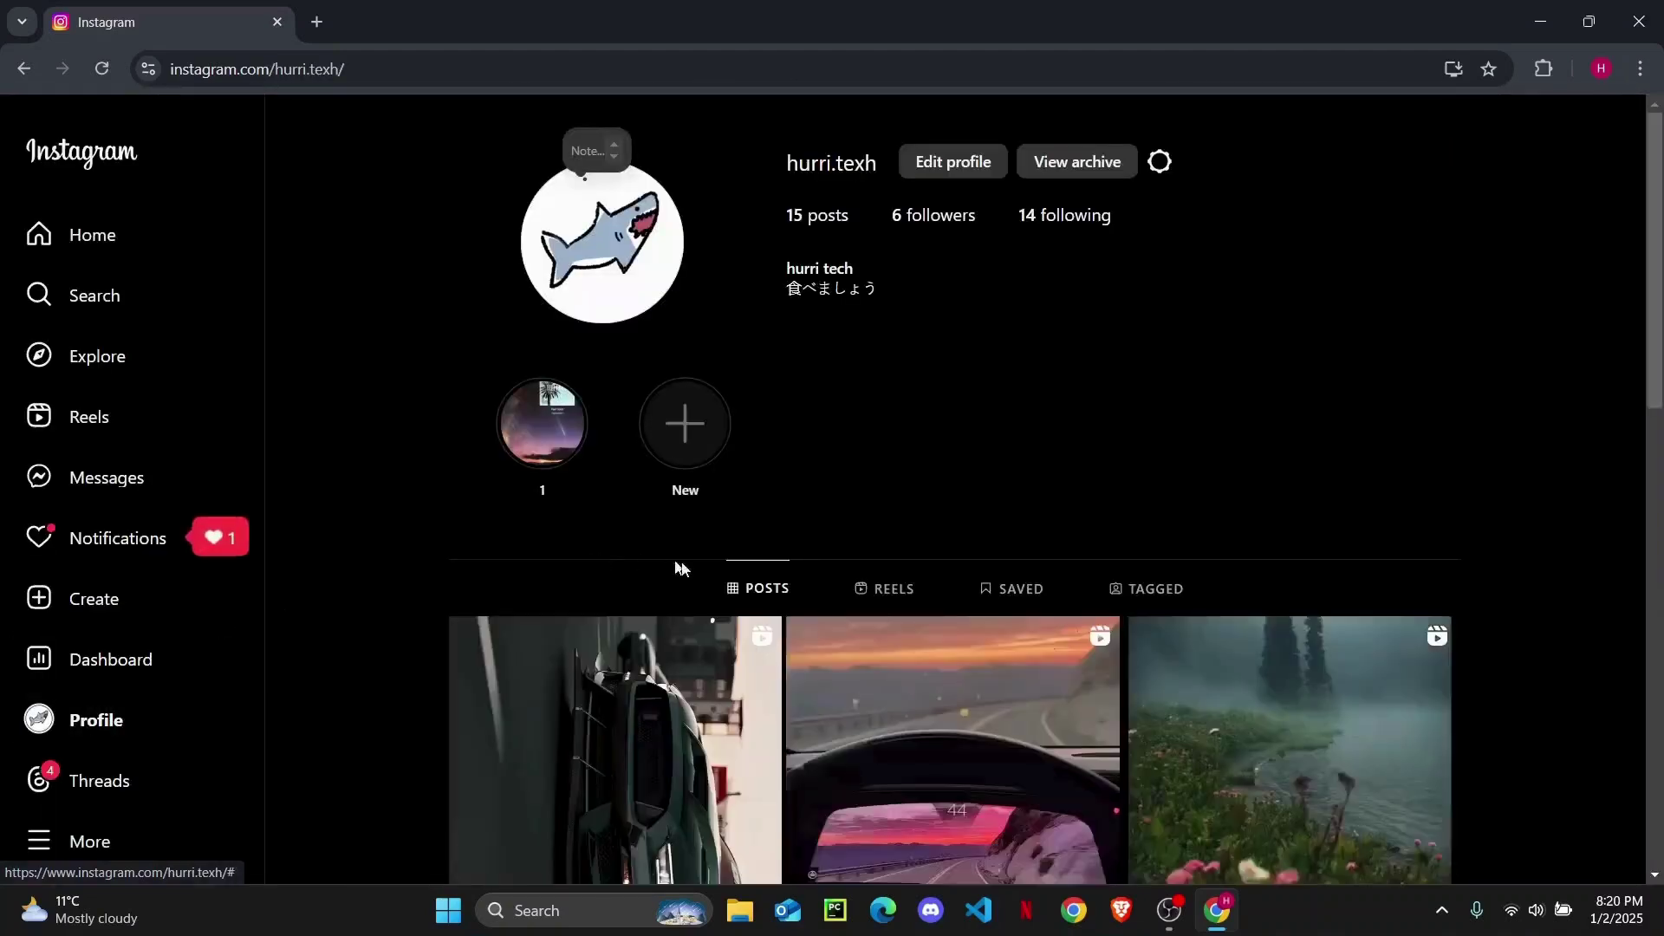
{"action": "scroll", "coordinate": [611, 591], "scroll_direction": "down", "scroll_amount": 2}
{"action": "scroll", "coordinate": [676, 611], "scroll_direction": "down", "scroll_amount": 3}
{"action": "scroll", "coordinate": [738, 626], "scroll_direction": "down", "scroll_amount": 4}
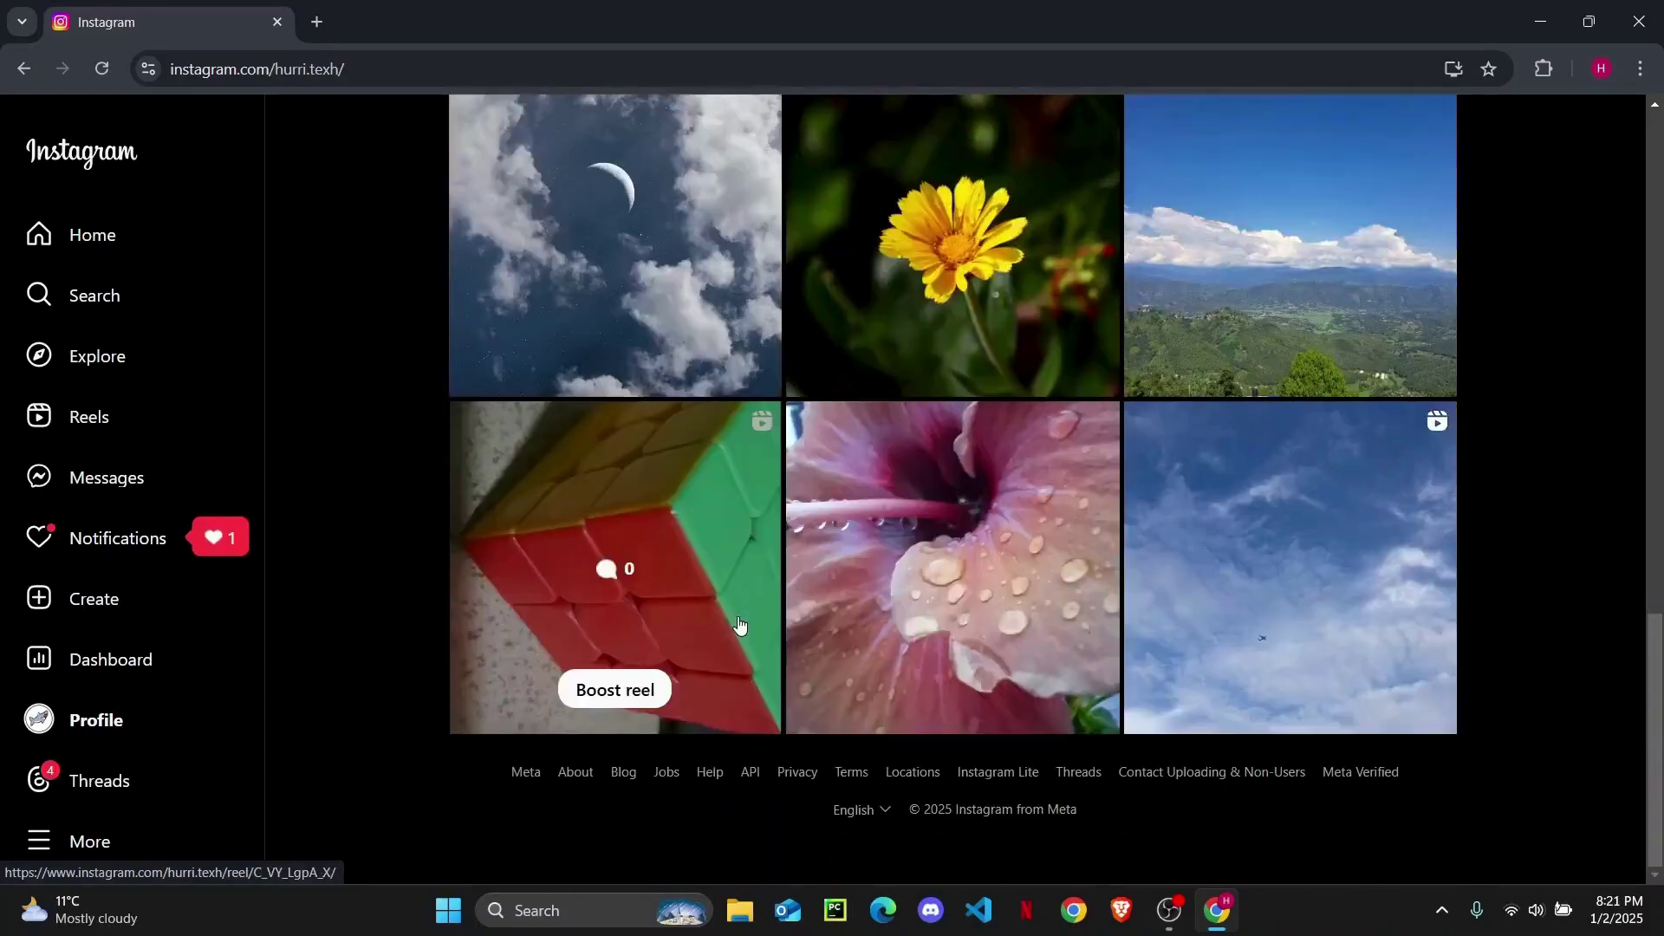
{"action": "scroll", "coordinate": [737, 624], "scroll_direction": "up", "scroll_amount": 3}
{"action": "scroll", "coordinate": [736, 625], "scroll_direction": "up", "scroll_amount": 4}
{"action": "scroll", "coordinate": [737, 625], "scroll_direction": "up", "scroll_amount": 1}
{"action": "scroll", "coordinate": [737, 626], "scroll_direction": "down", "scroll_amount": 2}
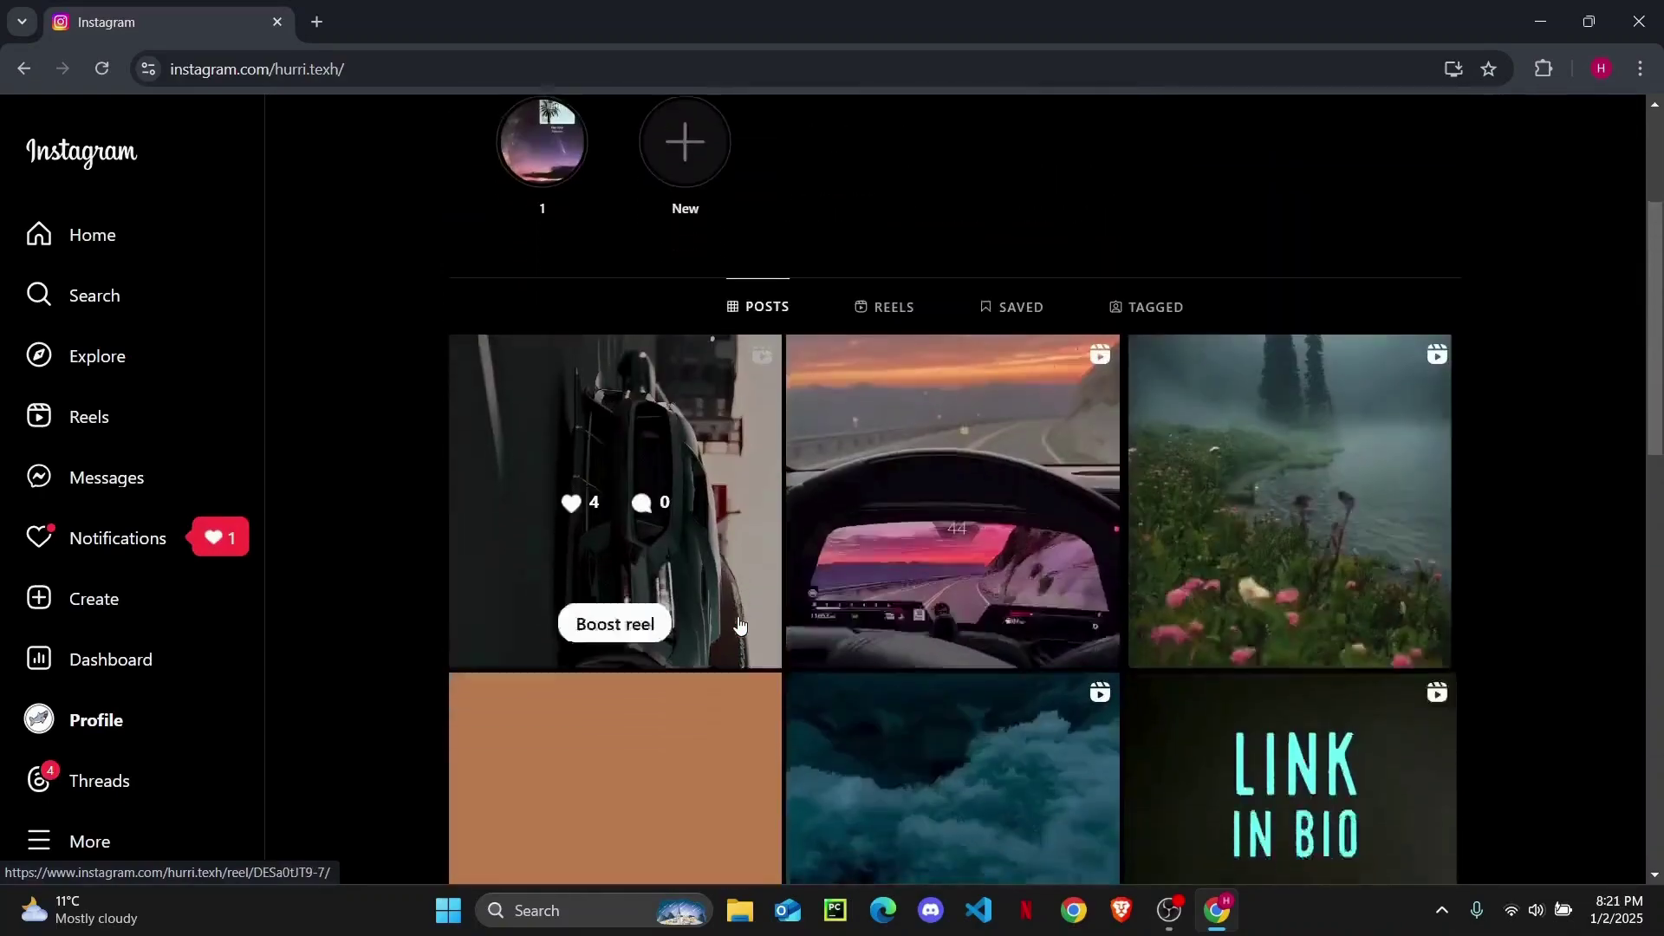
{"action": "scroll", "coordinate": [738, 624], "scroll_direction": "down", "scroll_amount": 1}
{"action": "scroll", "coordinate": [740, 626], "scroll_direction": "down", "scroll_amount": 1}
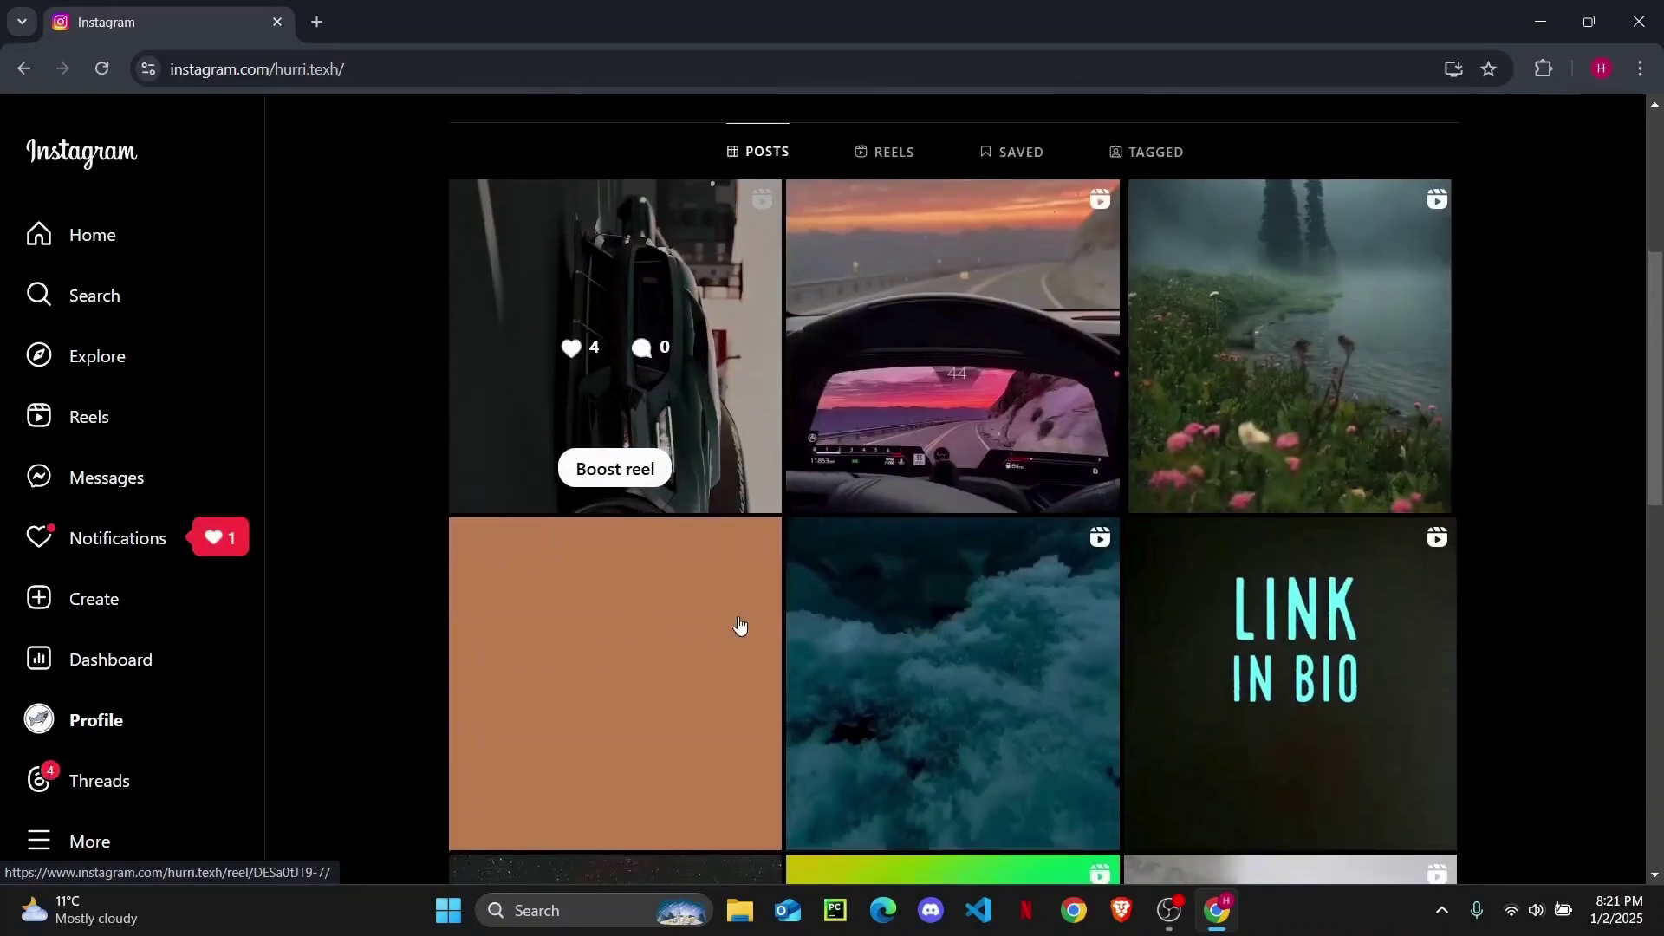
{"action": "scroll", "coordinate": [743, 628], "scroll_direction": "down", "scroll_amount": 1}
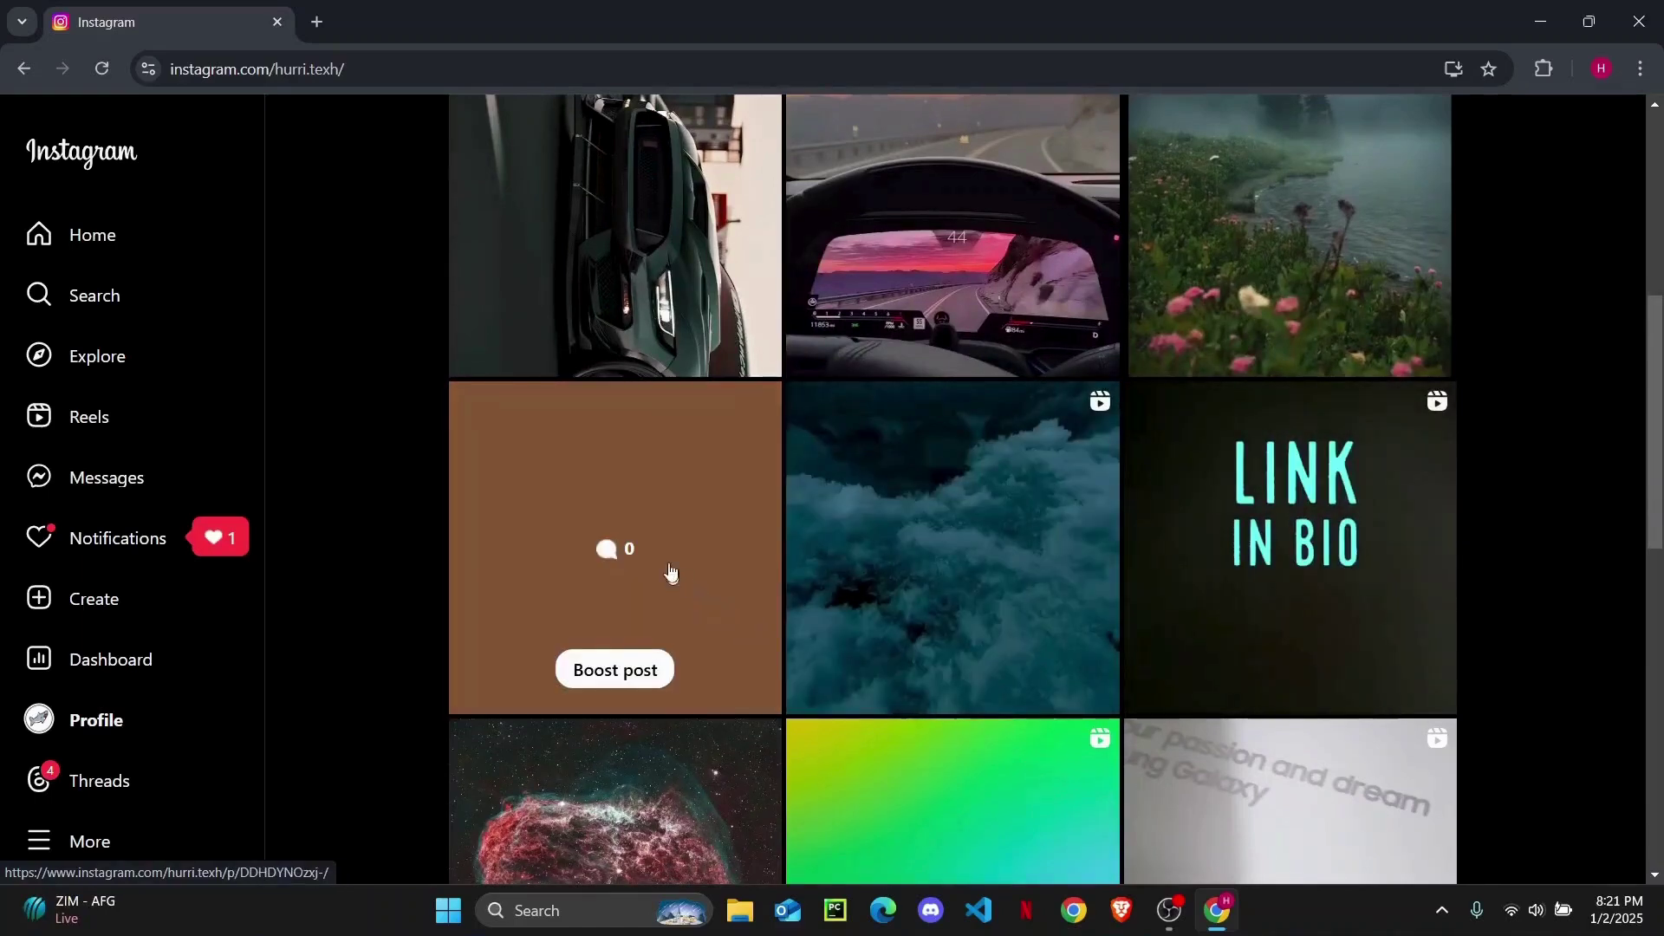
{"action": "left_click", "coordinate": [664, 547]}
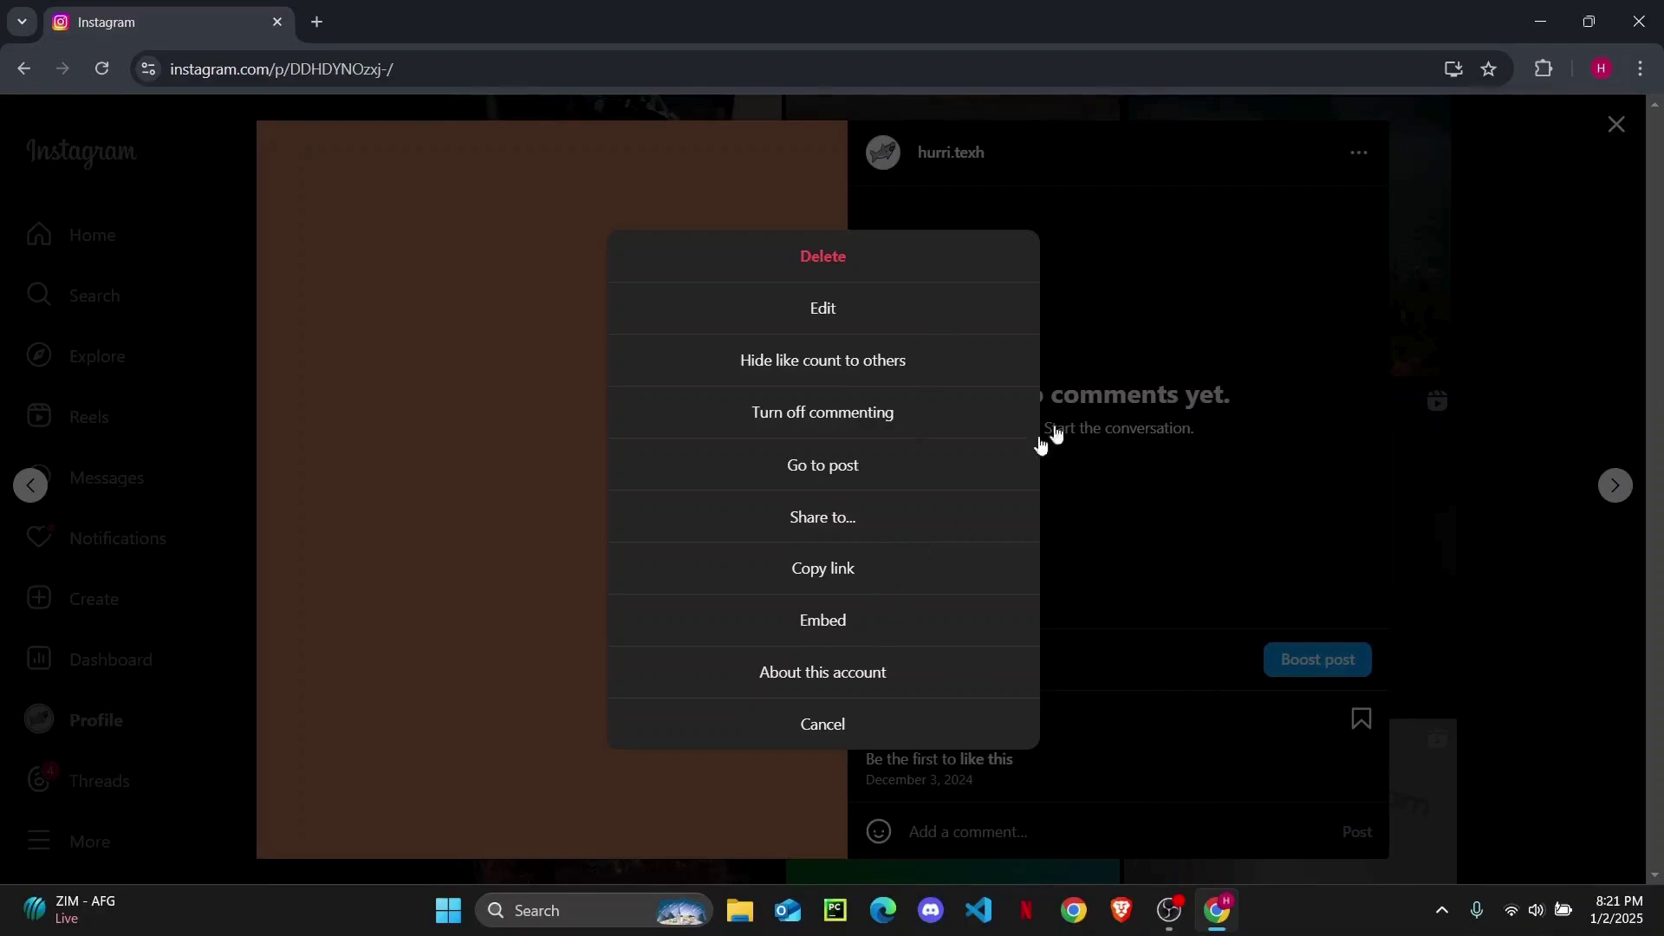
{"action": "left_click", "coordinate": [1238, 205]}
{"action": "left_click", "coordinate": [1615, 124]}
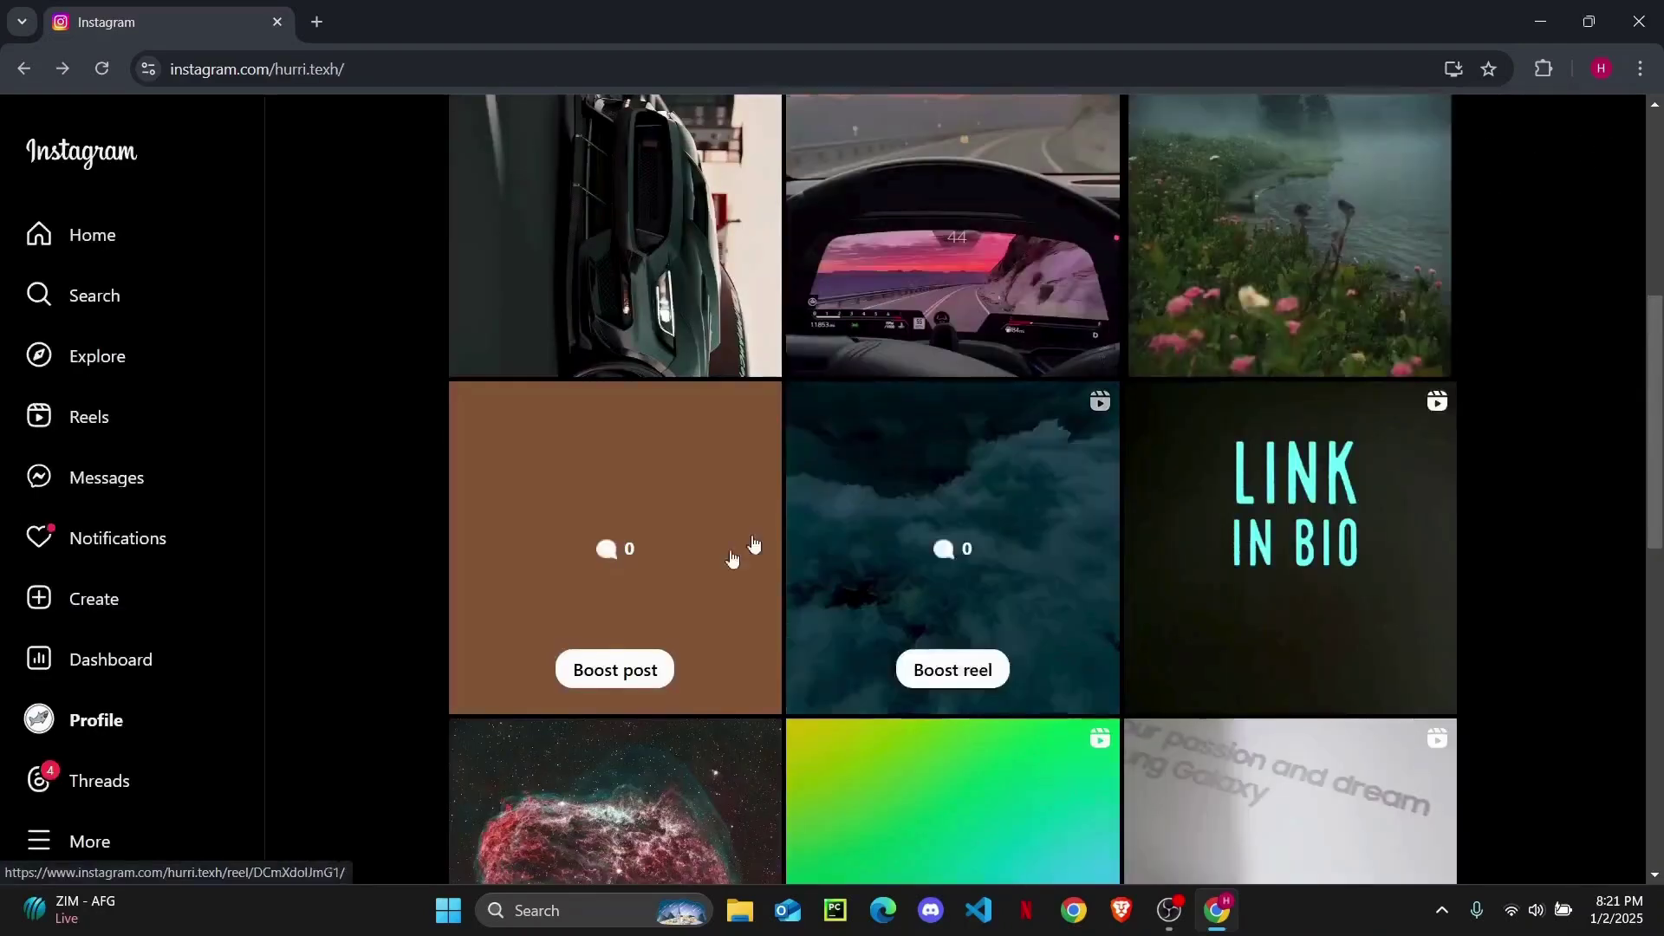
Go through More and Your activity to the Photos and videos page
{"action": "left_click", "coordinate": [87, 845]}
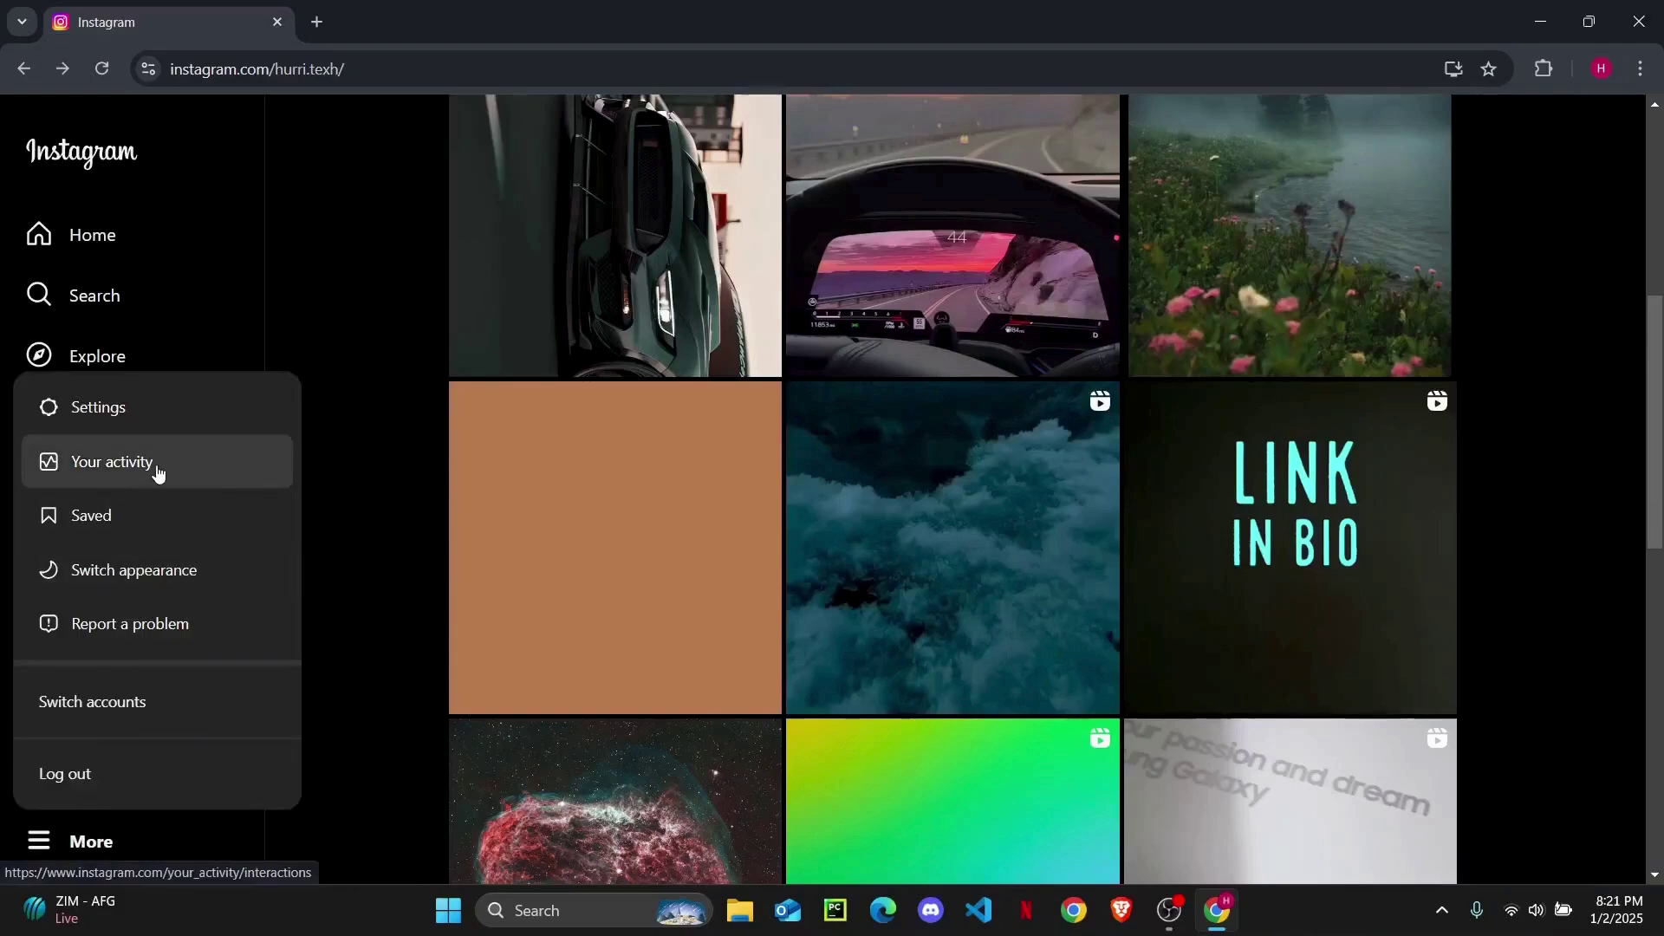
{"action": "left_click", "coordinate": [128, 468]}
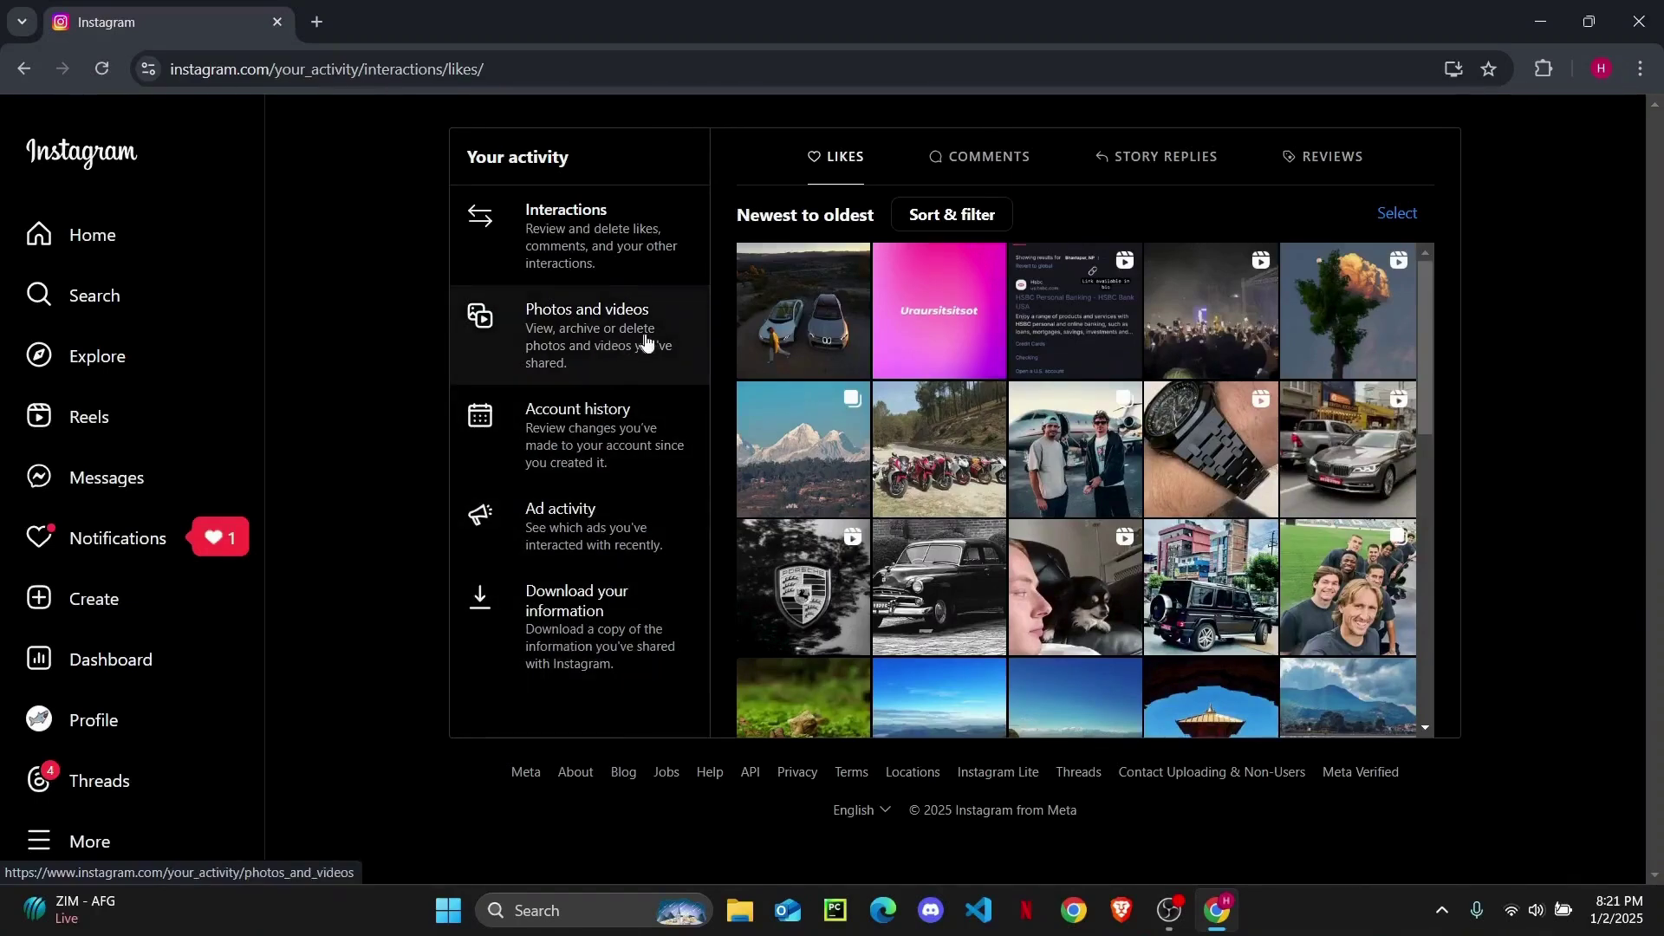
{"action": "left_click", "coordinate": [568, 340]}
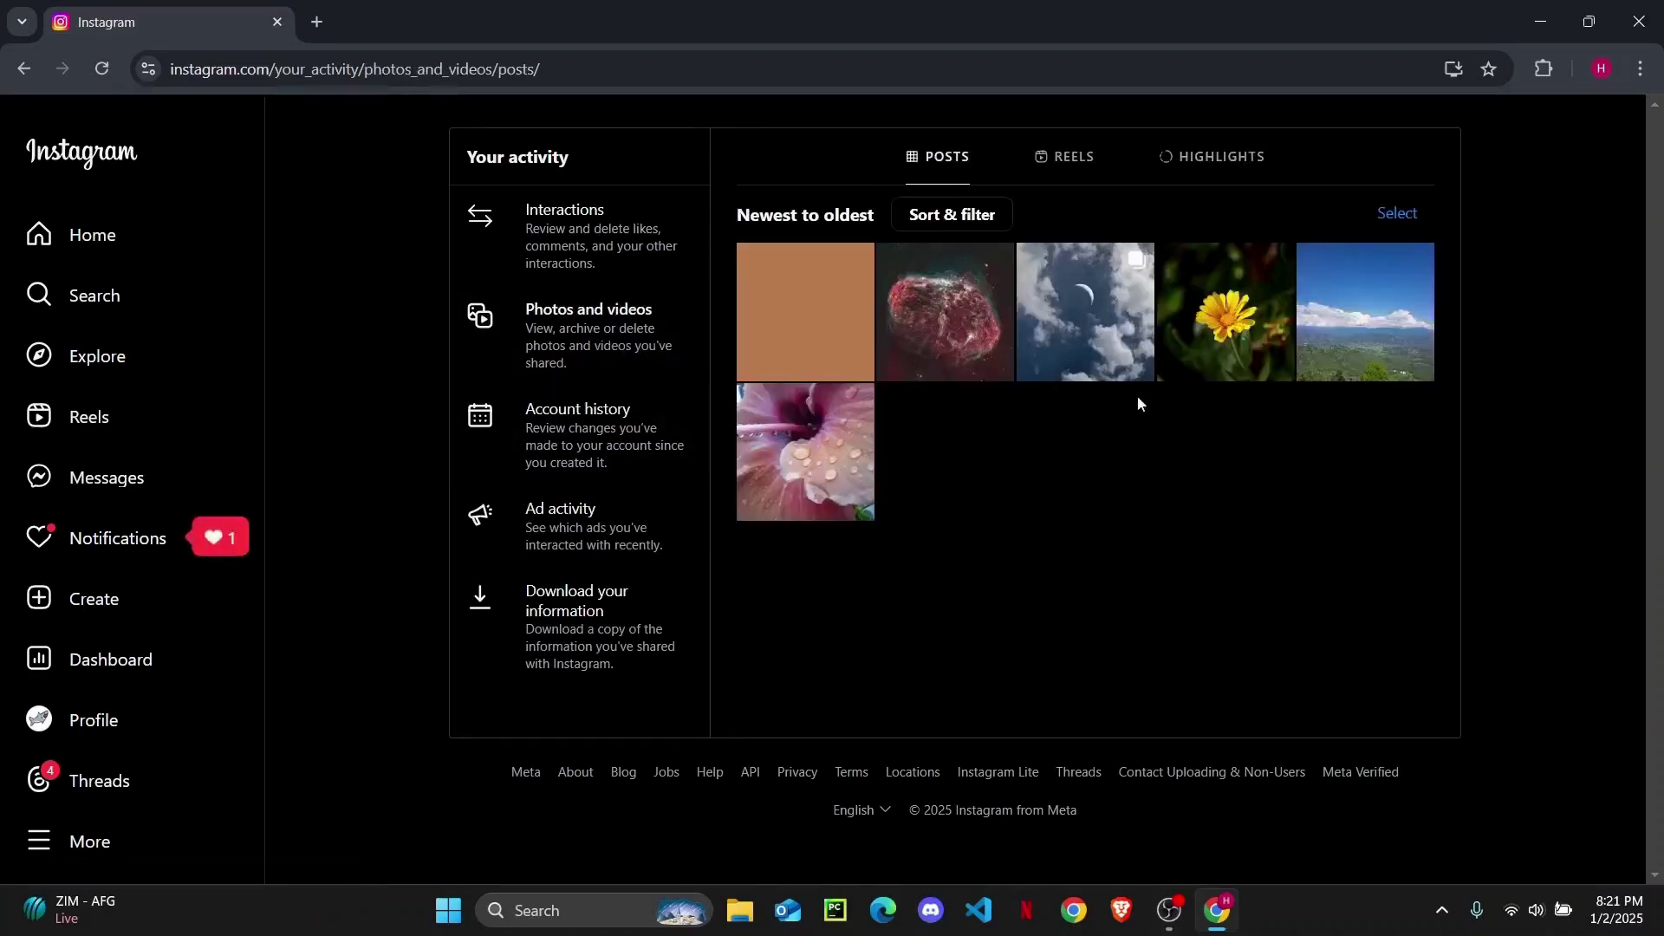
Check the Reels and Highlights tabs, return to Posts, and view the tan post
{"action": "left_click", "coordinate": [1071, 159]}
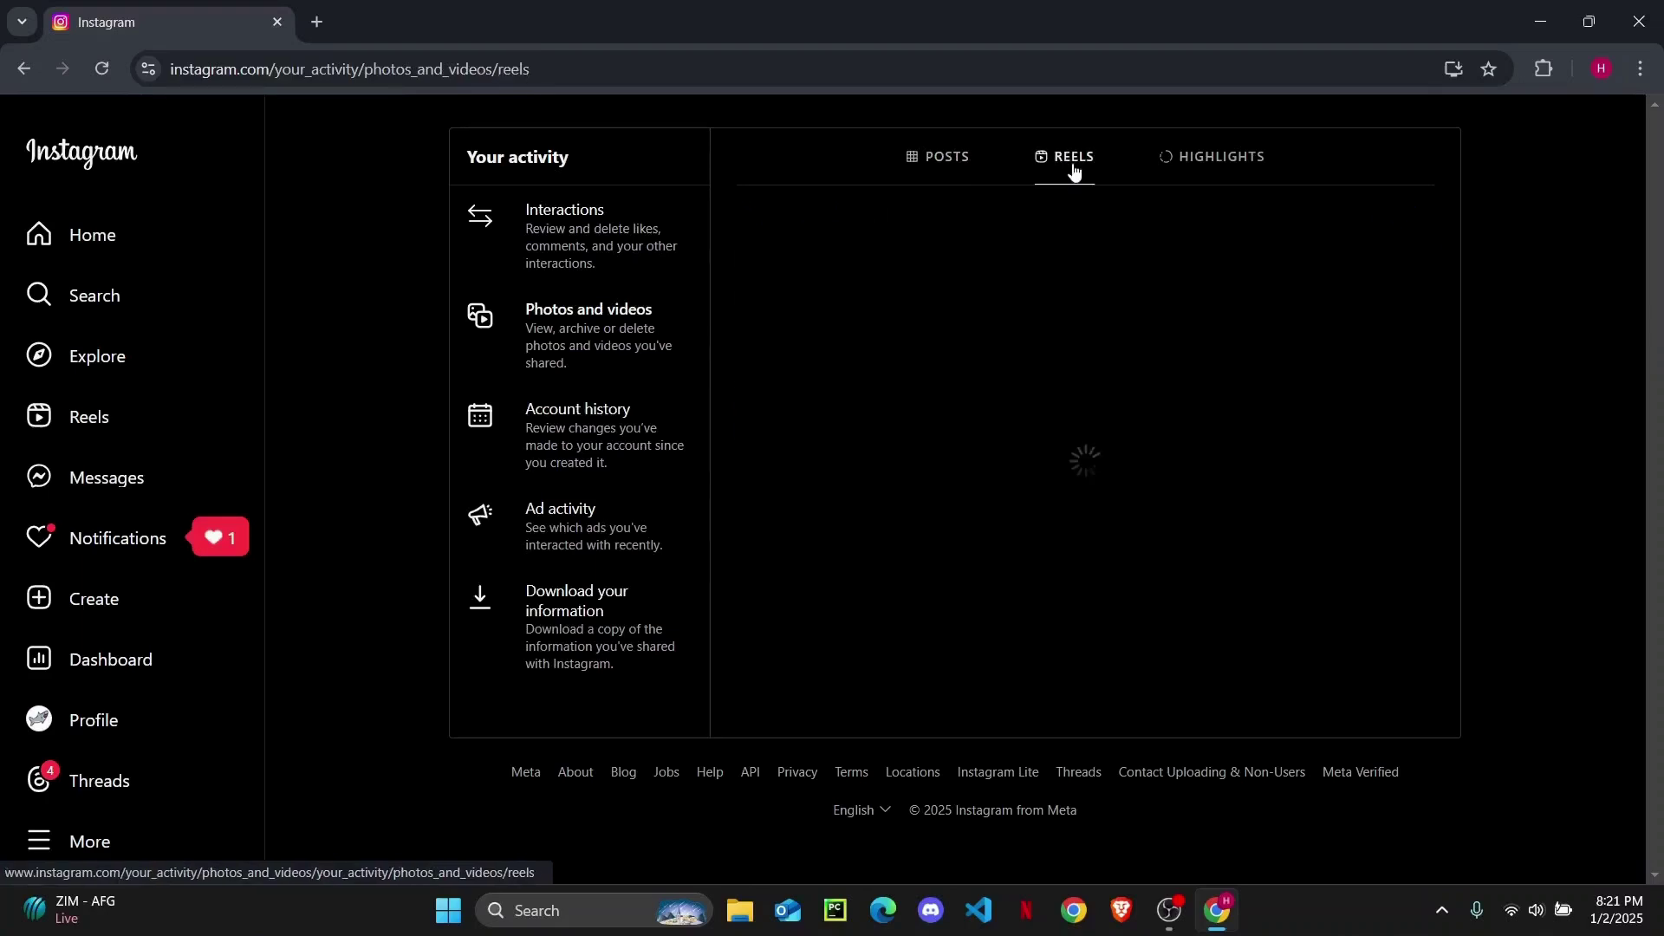
{"action": "left_click", "coordinate": [1210, 165]}
{"action": "left_click", "coordinate": [958, 164]}
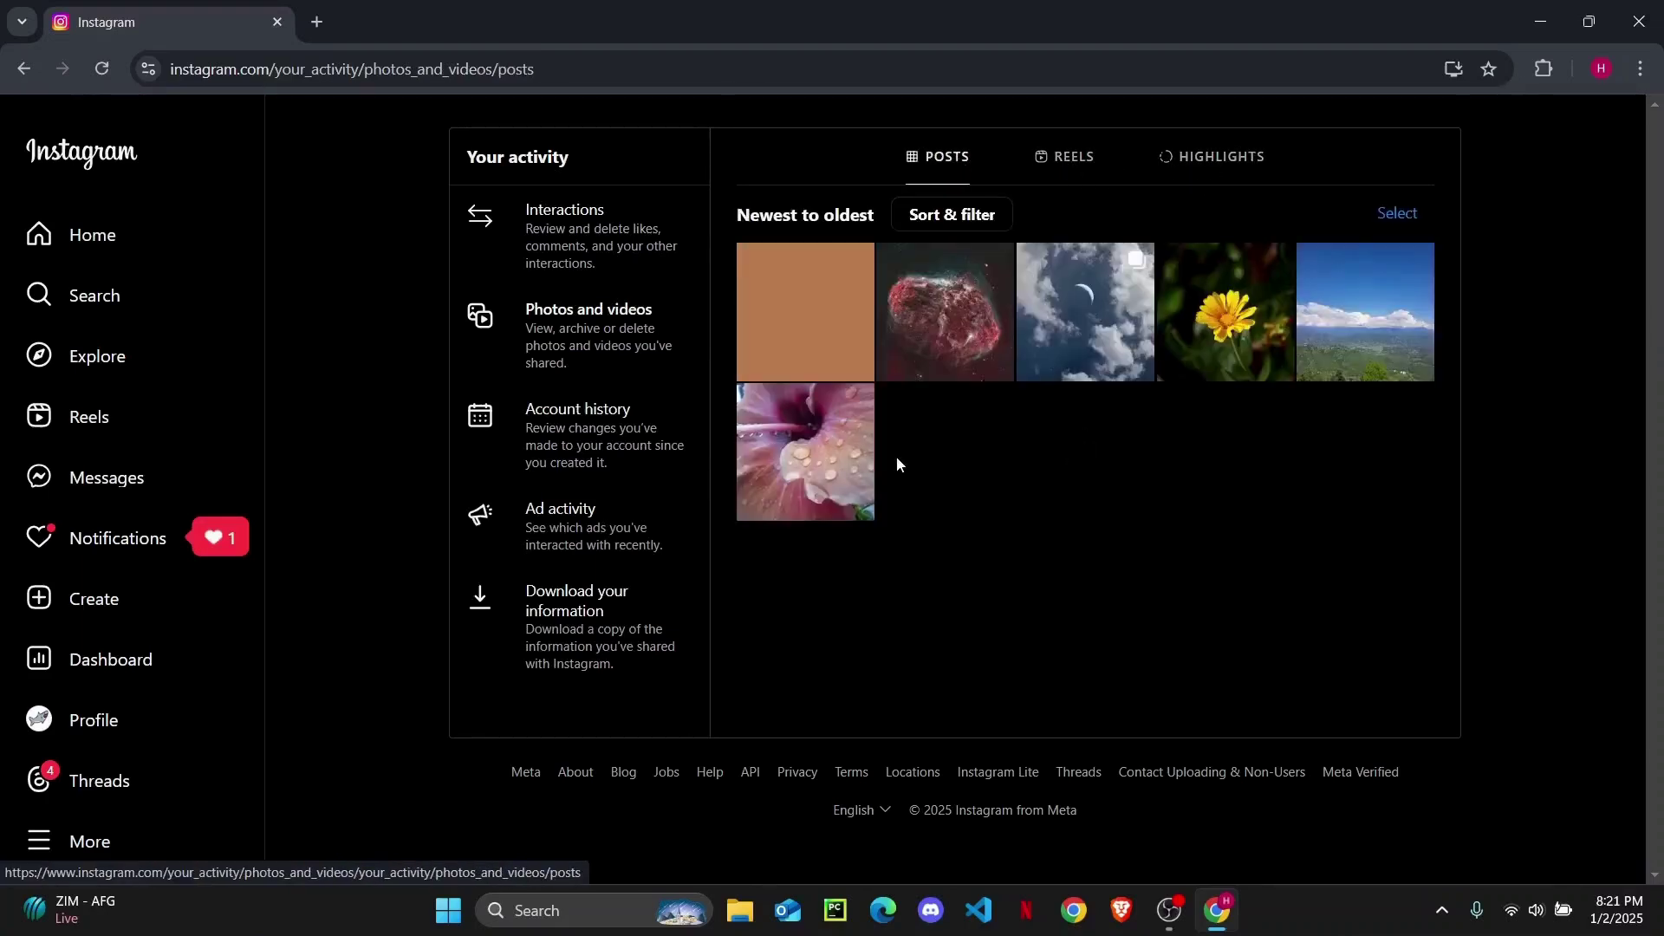
{"action": "left_click", "coordinate": [796, 346]}
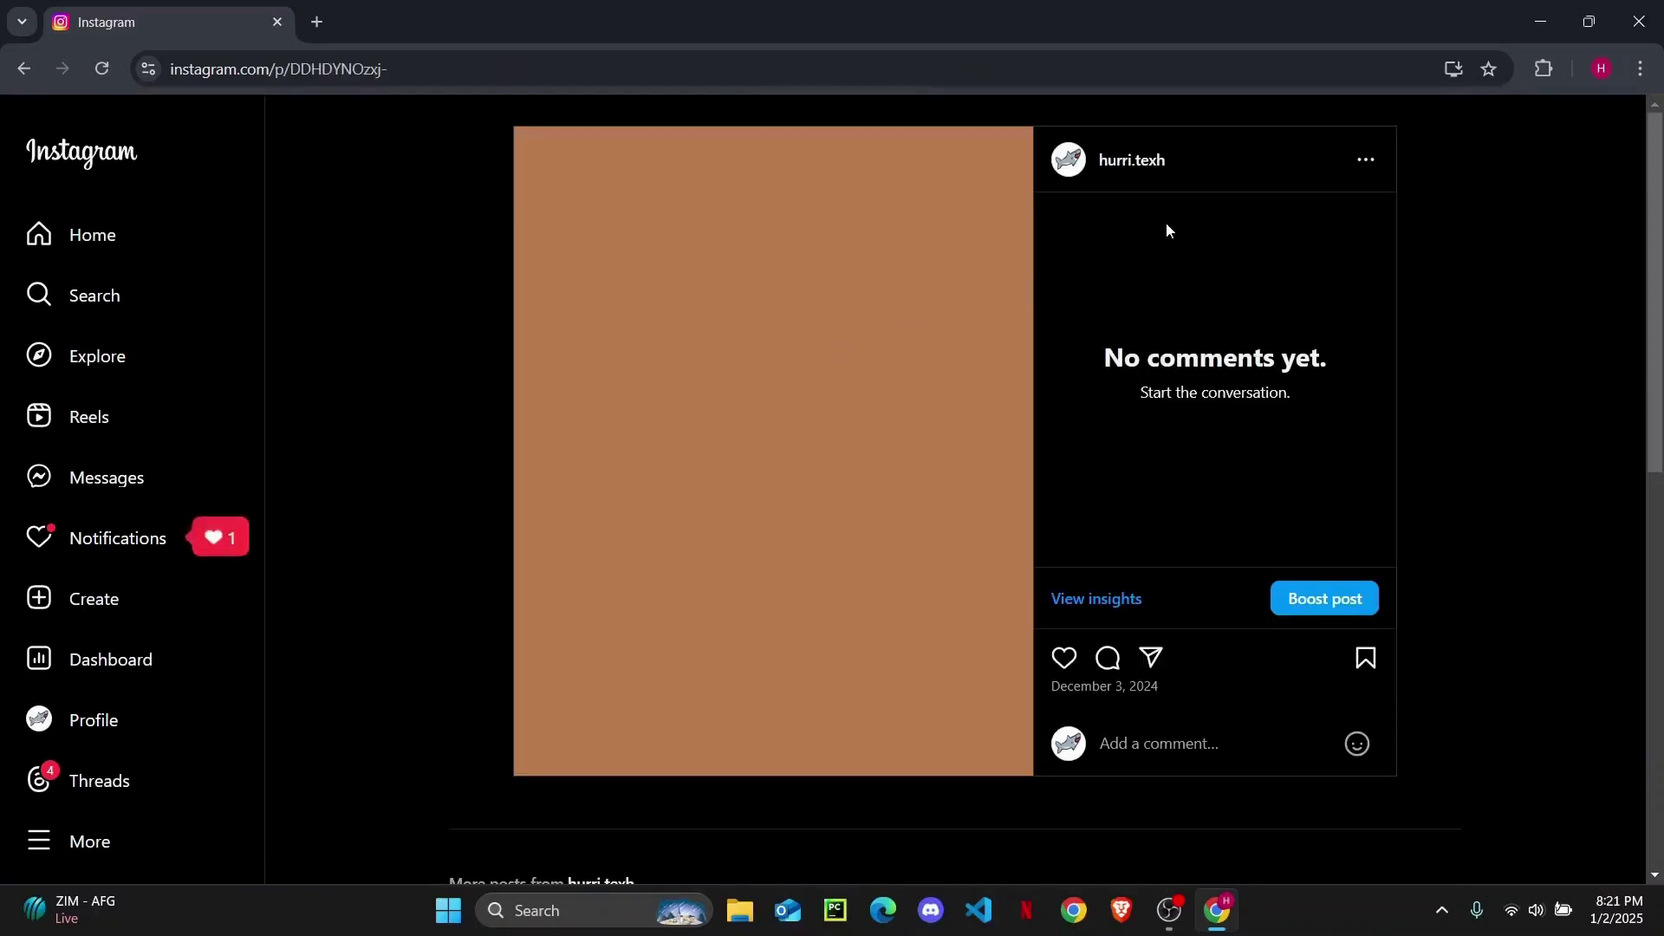
{"action": "scroll", "coordinate": [1211, 434], "scroll_direction": "left", "scroll_amount": 5}
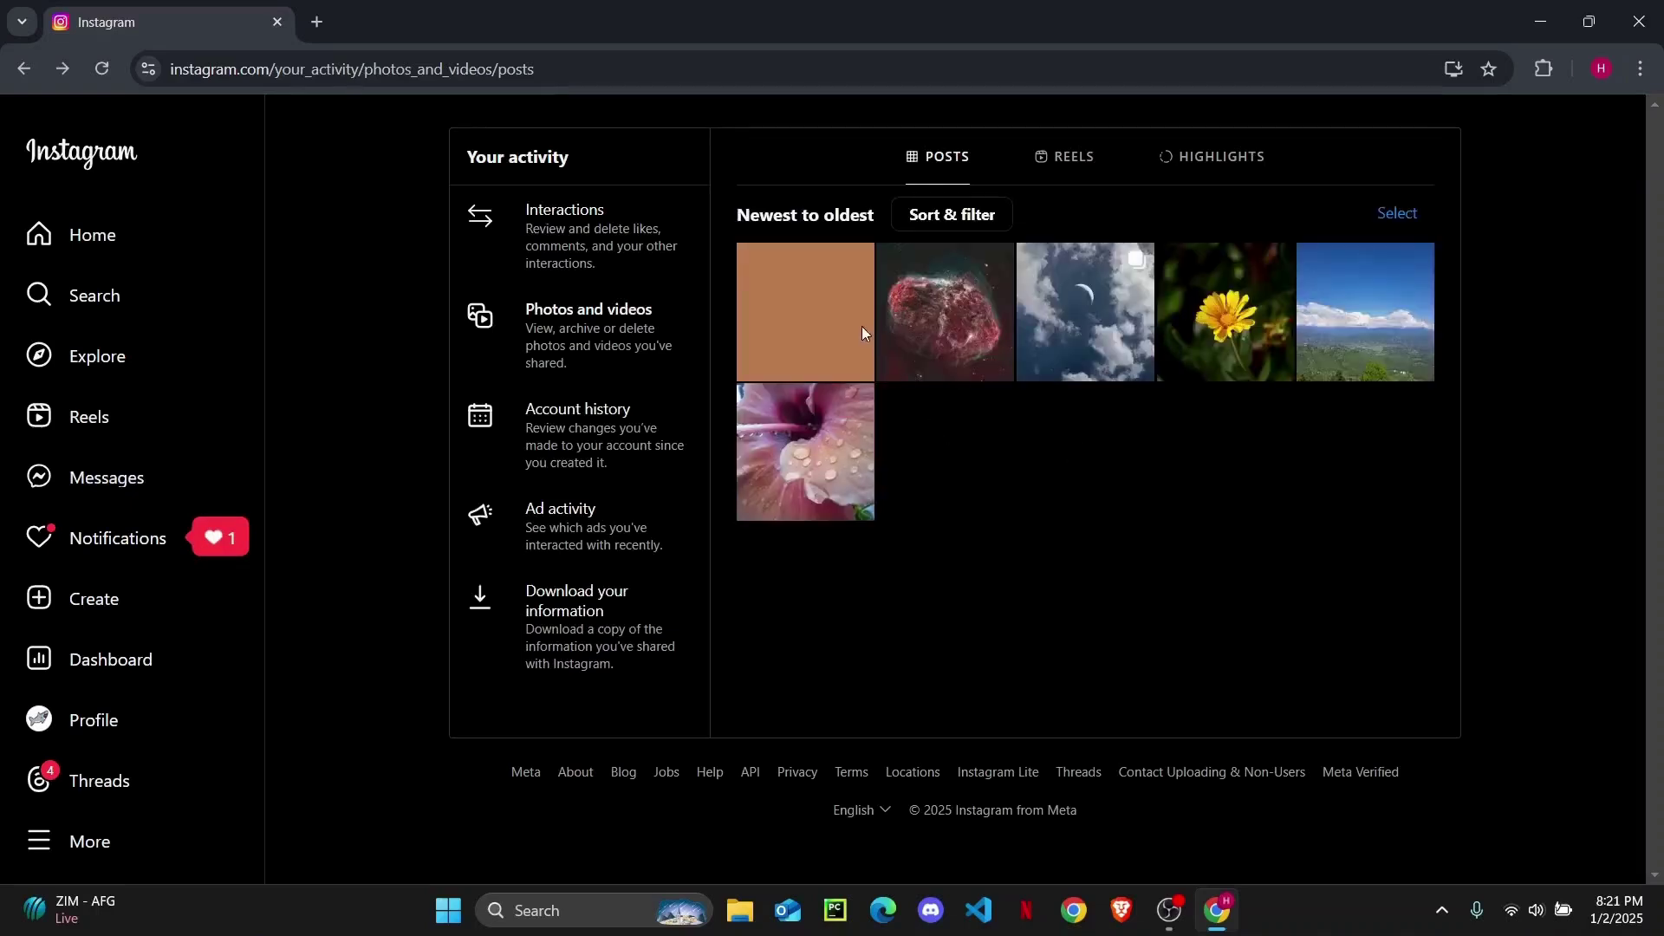
Select the tan and hibiscus posts and confirm archiving both
{"action": "left_click", "coordinate": [1396, 215]}
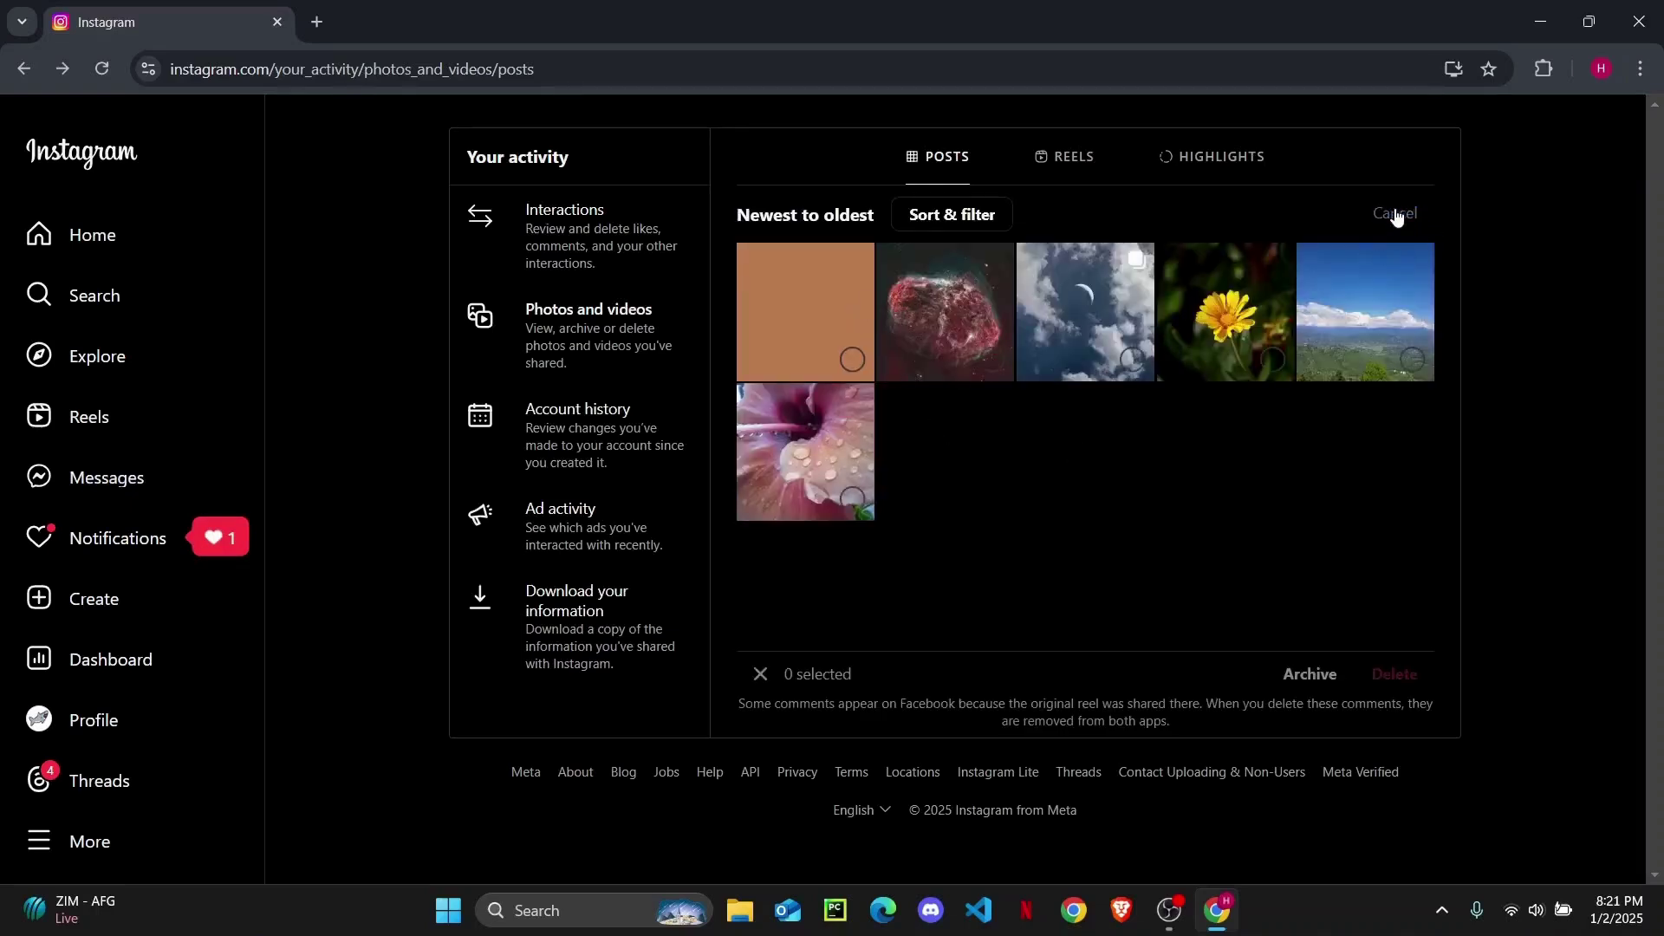
{"action": "left_click", "coordinate": [859, 375]}
{"action": "left_click", "coordinate": [855, 497]}
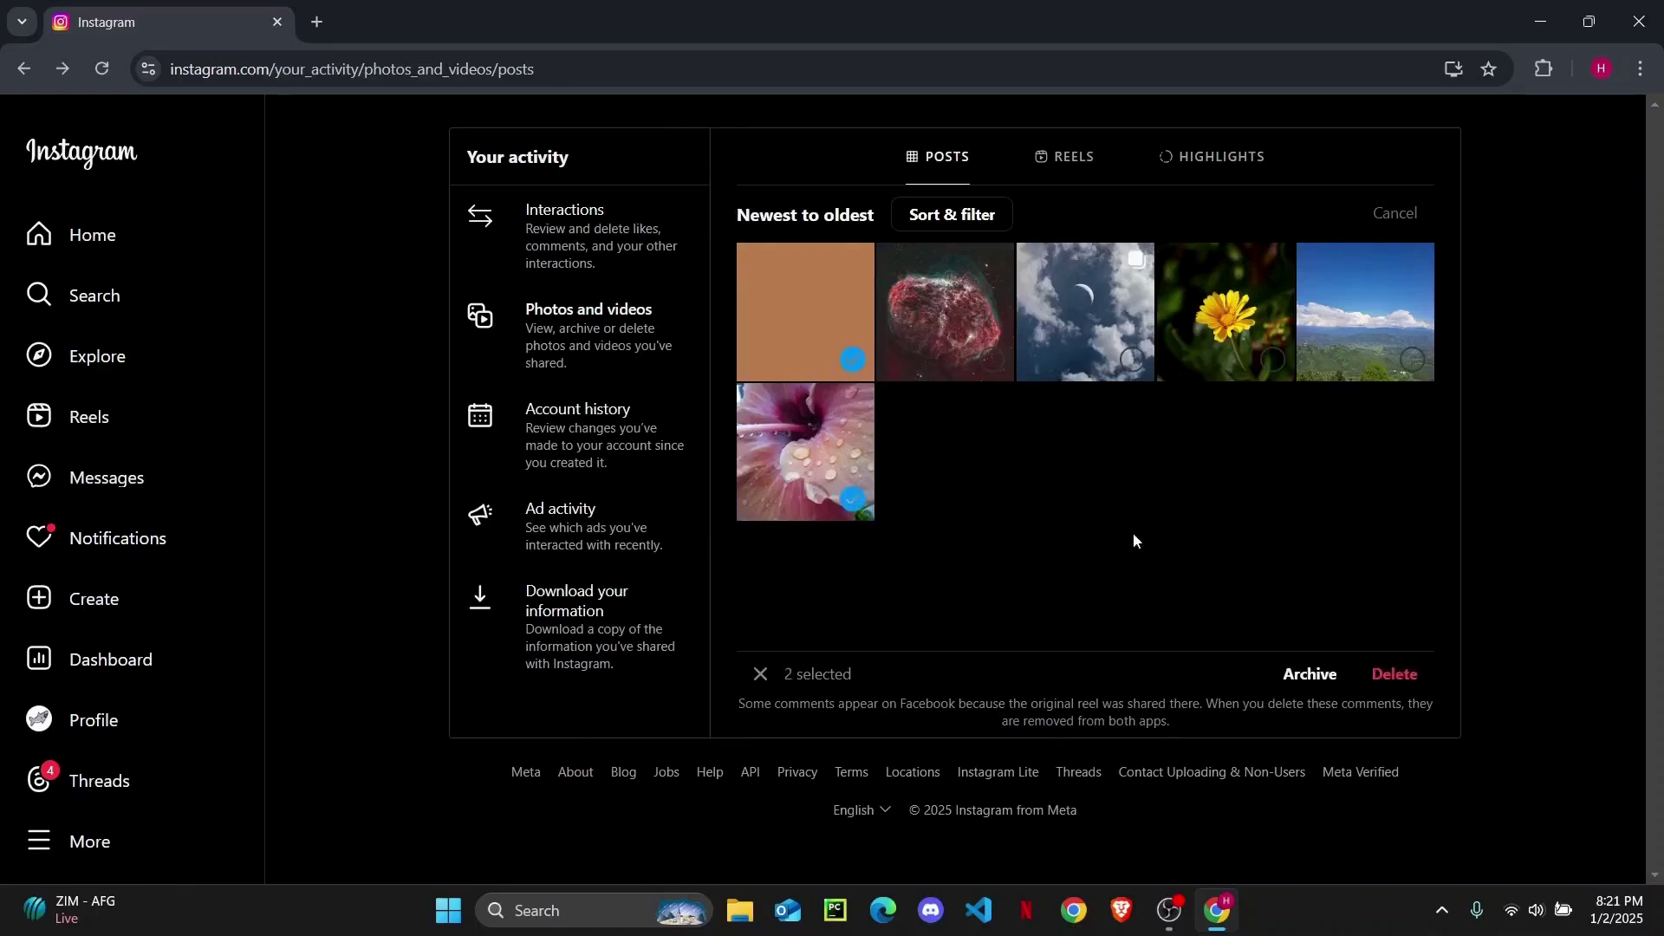
{"action": "left_click", "coordinate": [1311, 673]}
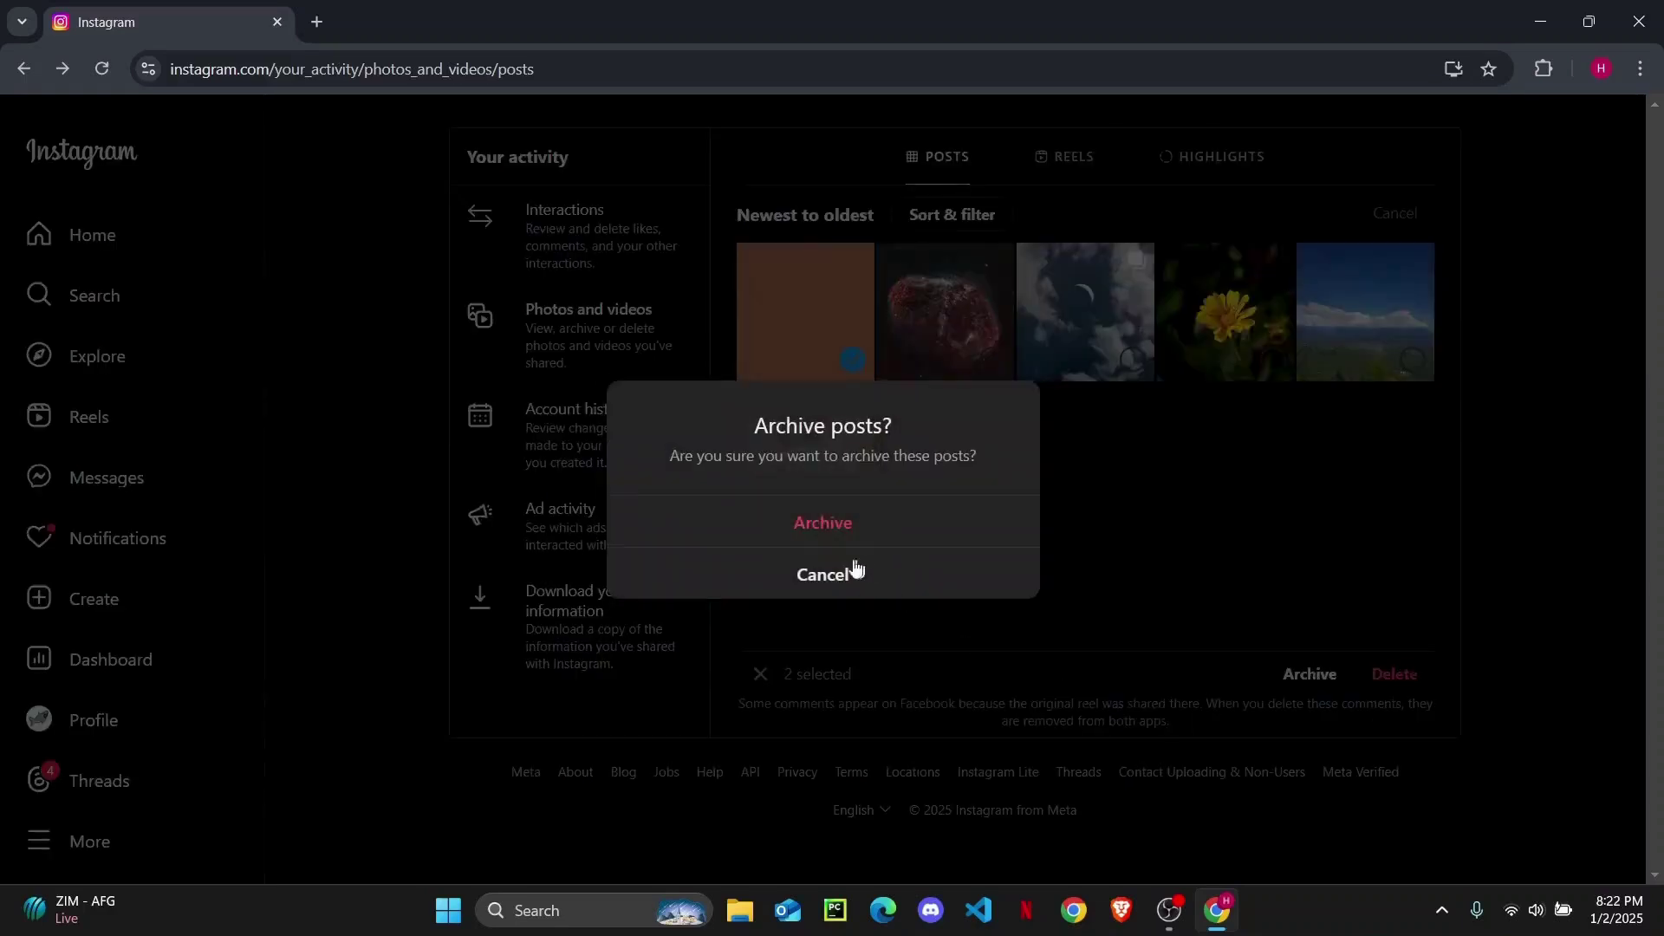
{"action": "left_click", "coordinate": [833, 533]}
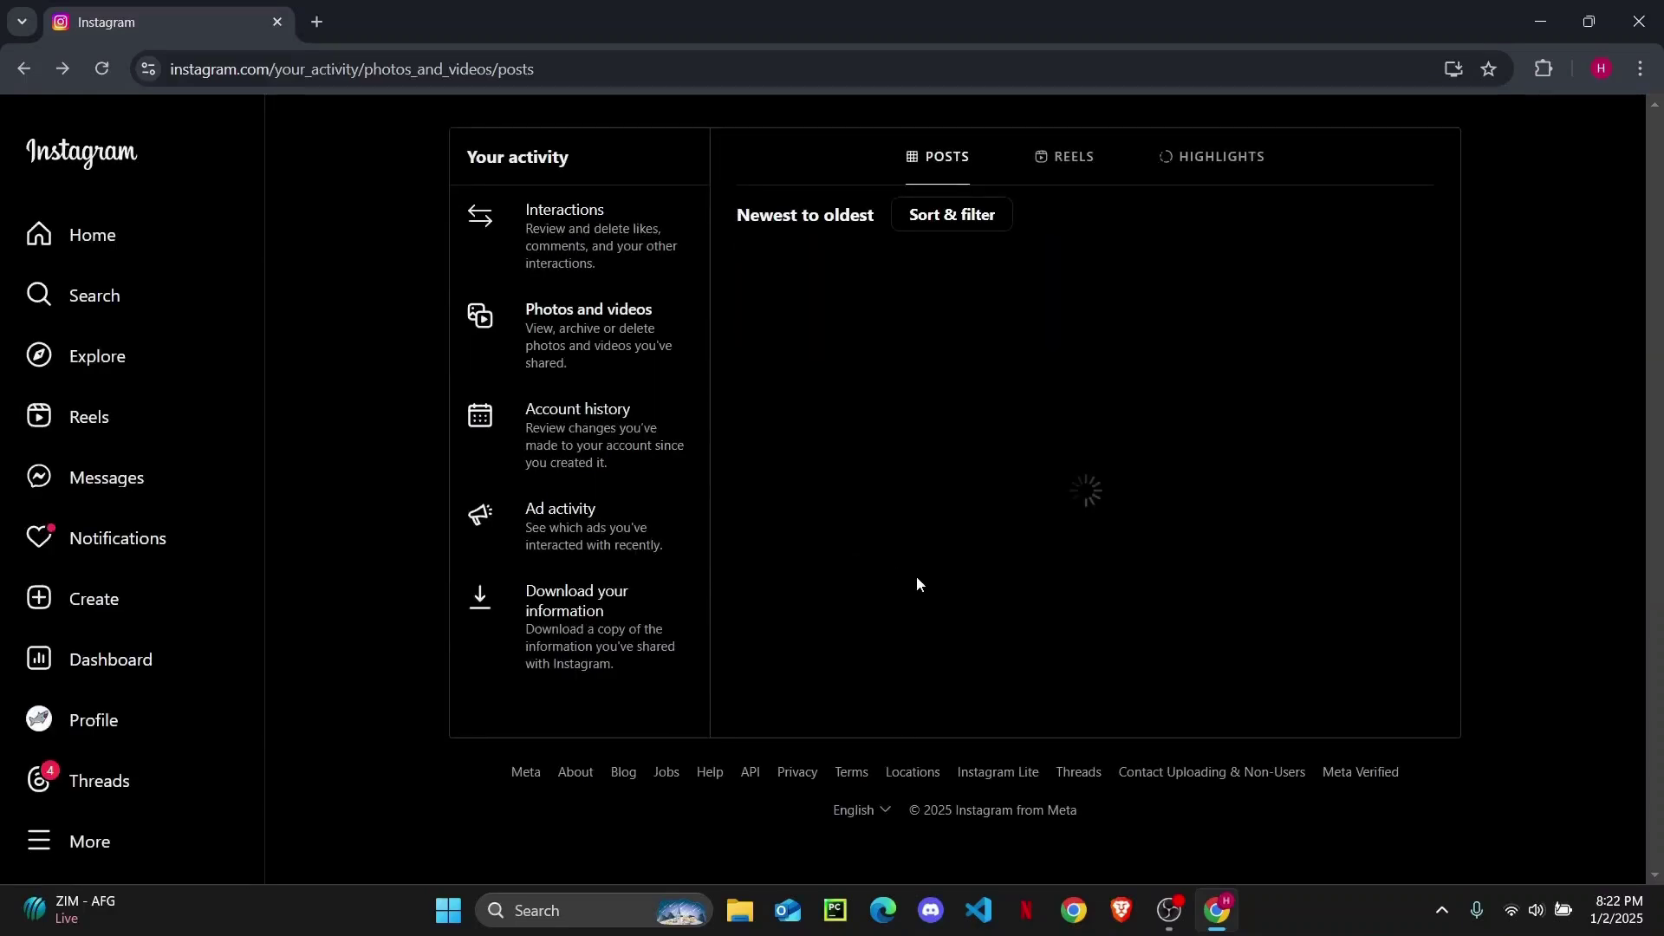